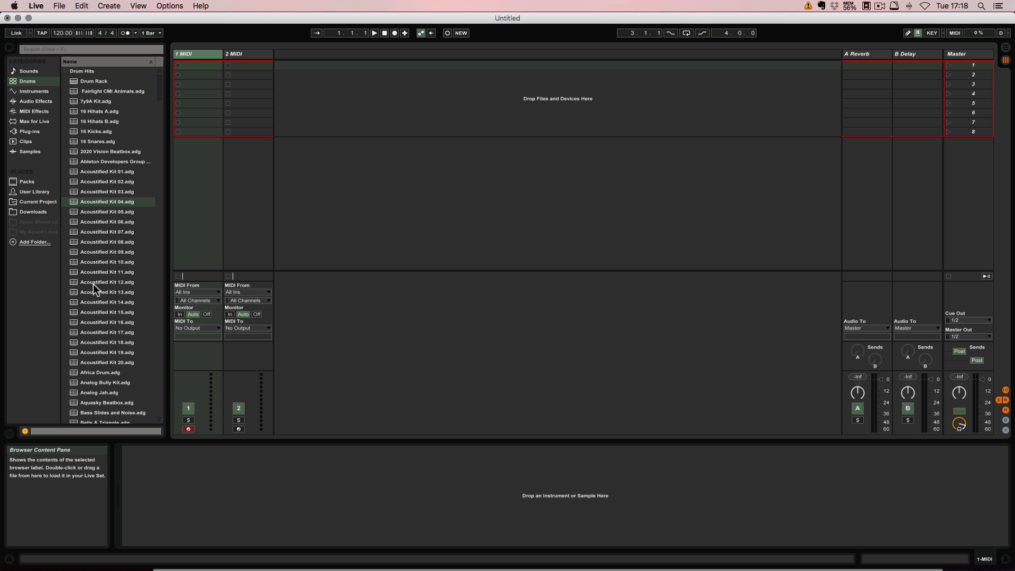
Load Acoustified Kit 01, 02, 03 and 04 onto four tracks, adding tracks 3 and 4 from the drop area
drag(97, 173, 192, 180)
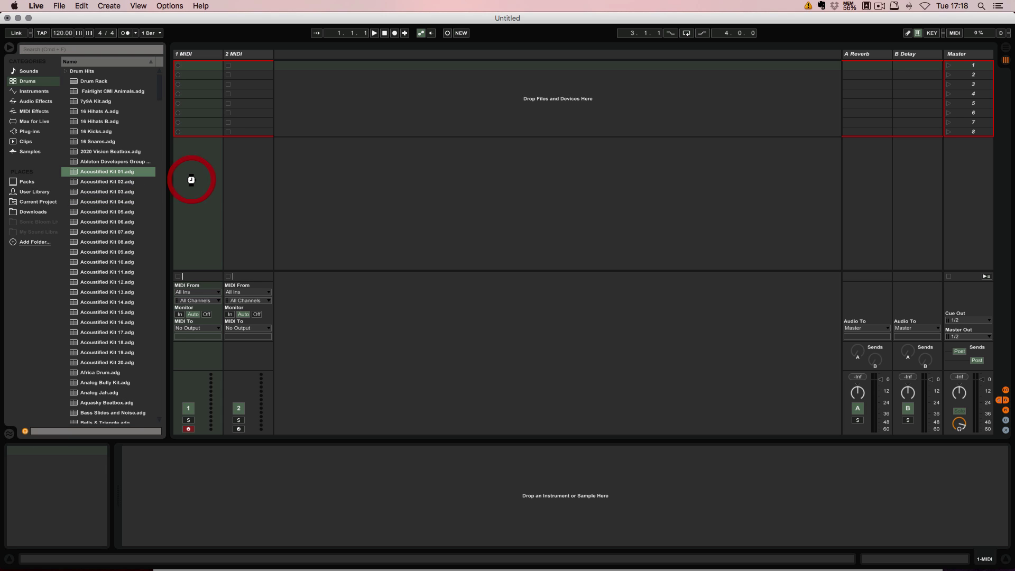
drag(91, 181, 242, 184)
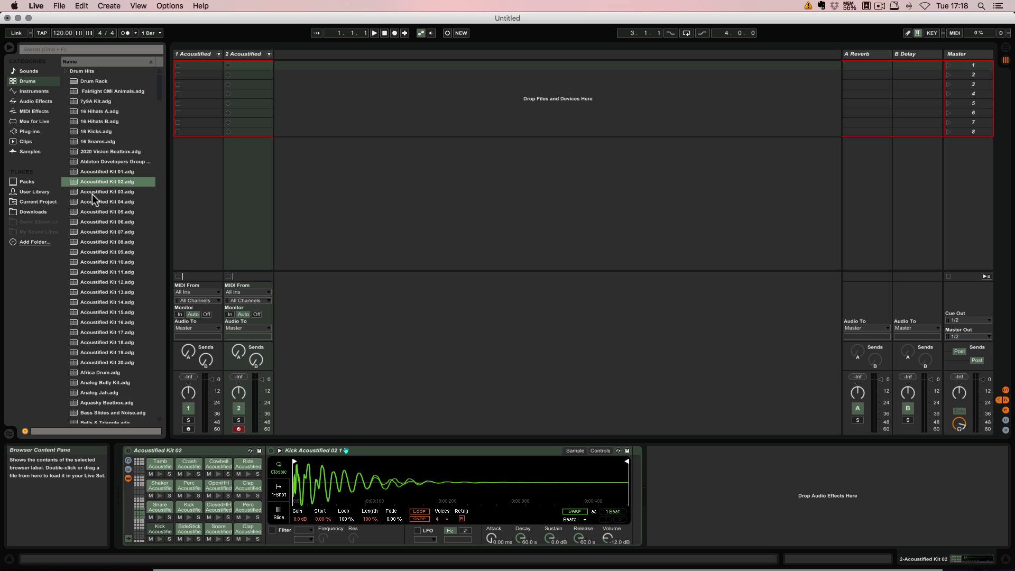
drag(91, 193, 293, 186)
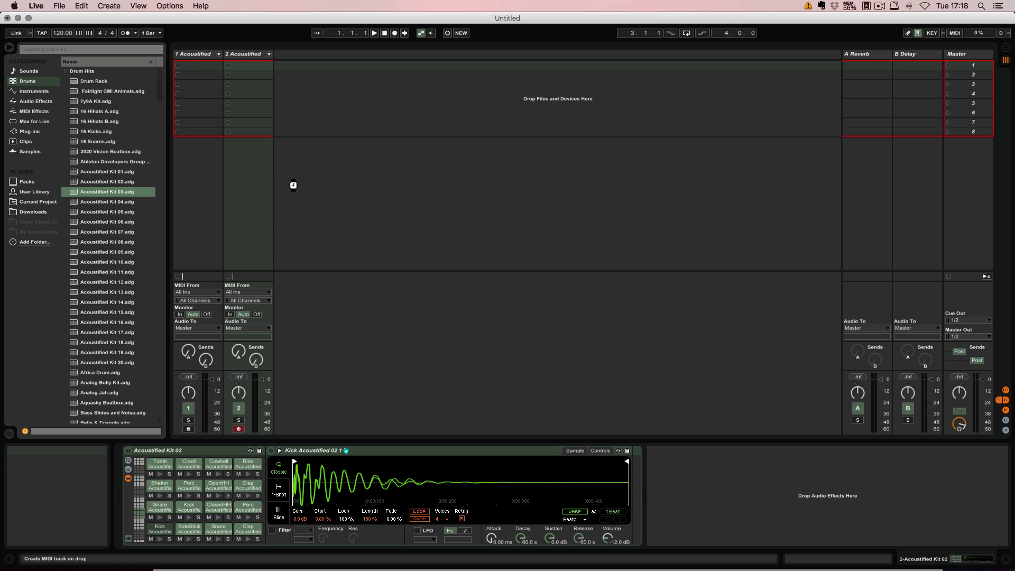
drag(116, 201, 334, 189)
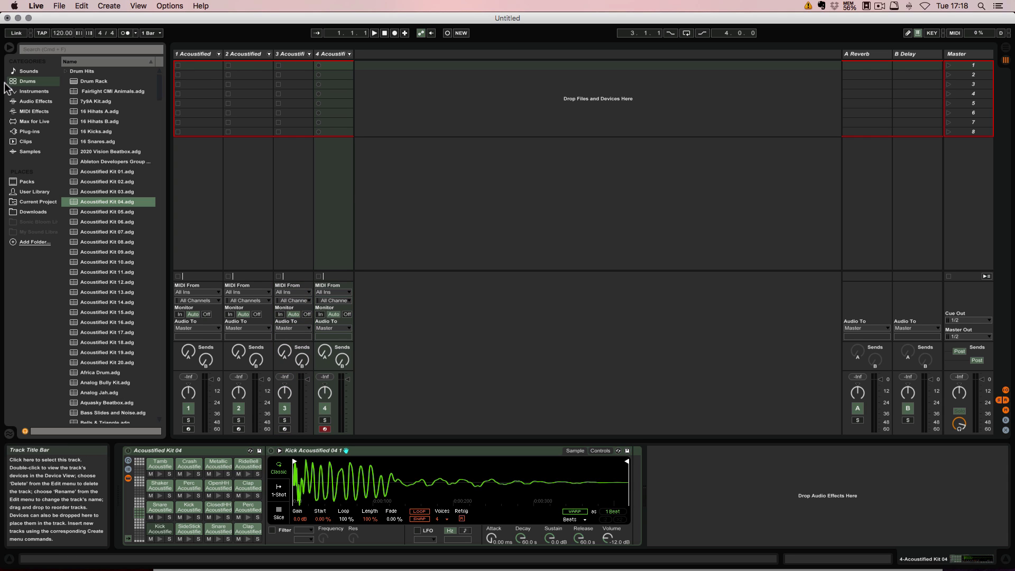
Add a Pitch MIDI effect to the Kit 02, Kit 03 and Kit 04 tracks
click(32, 111)
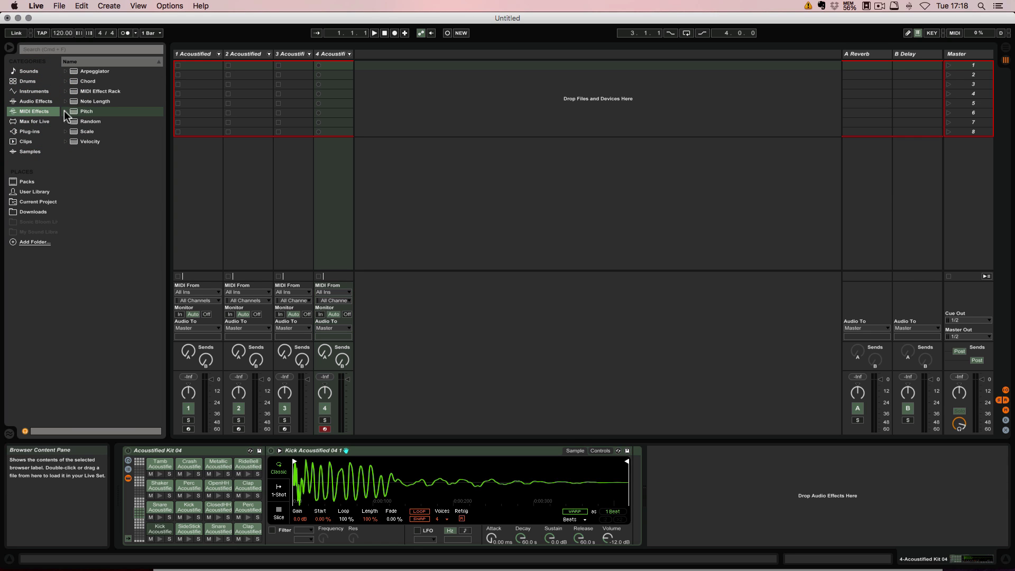
drag(73, 112, 243, 106)
drag(75, 112, 299, 113)
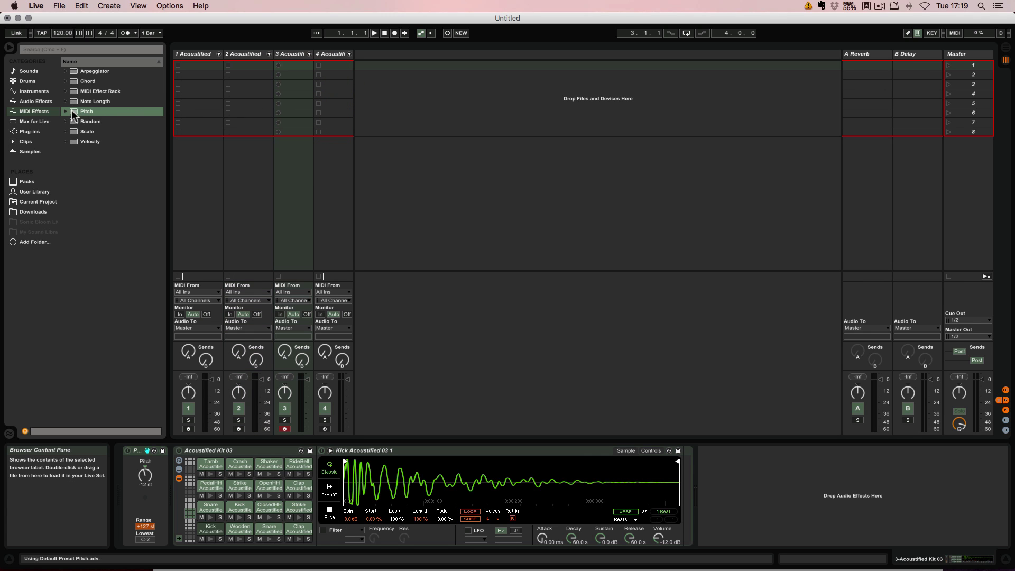
drag(71, 110, 328, 109)
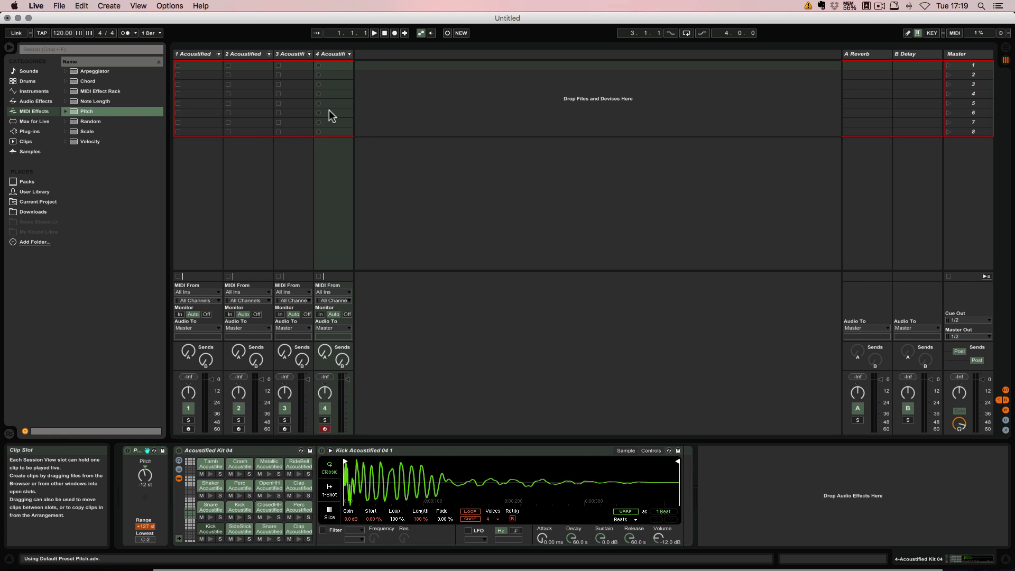
Transpose the Pitch effects to -16 st on Kit 02, -32 st on Kit 03 and -48 st on Kit 04
click(242, 55)
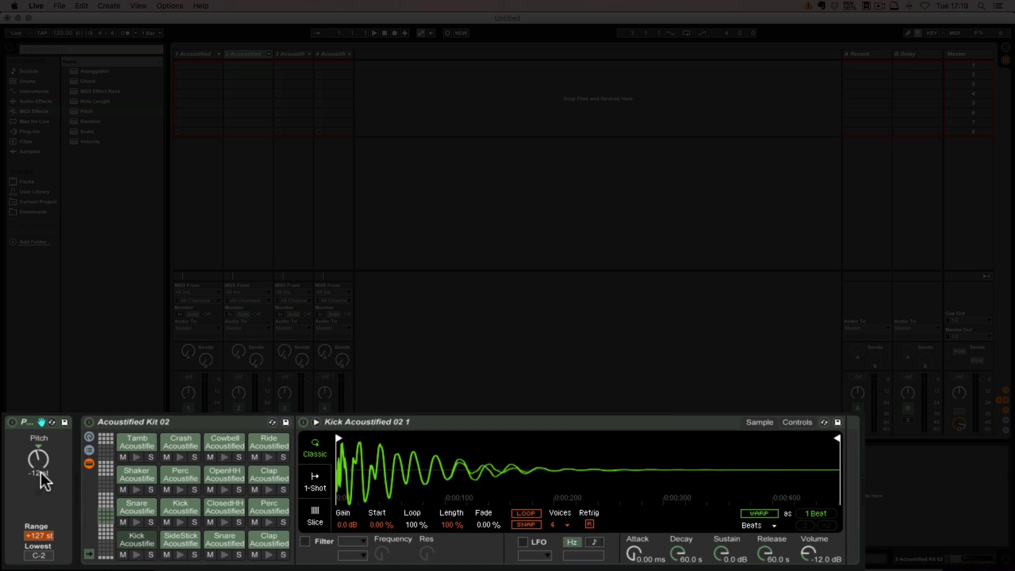
click(41, 474)
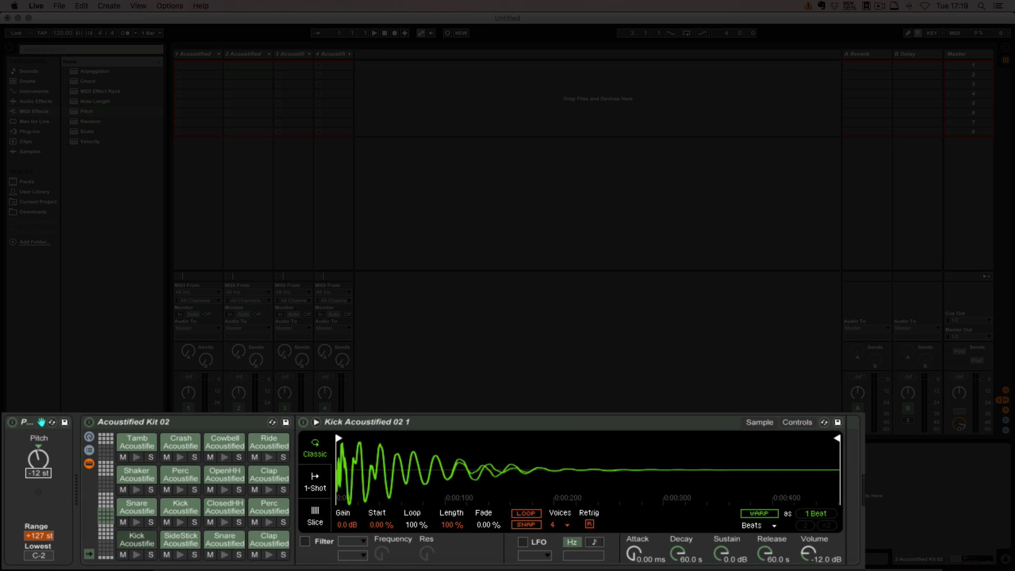
drag(41, 474, 40, 477)
click(293, 53)
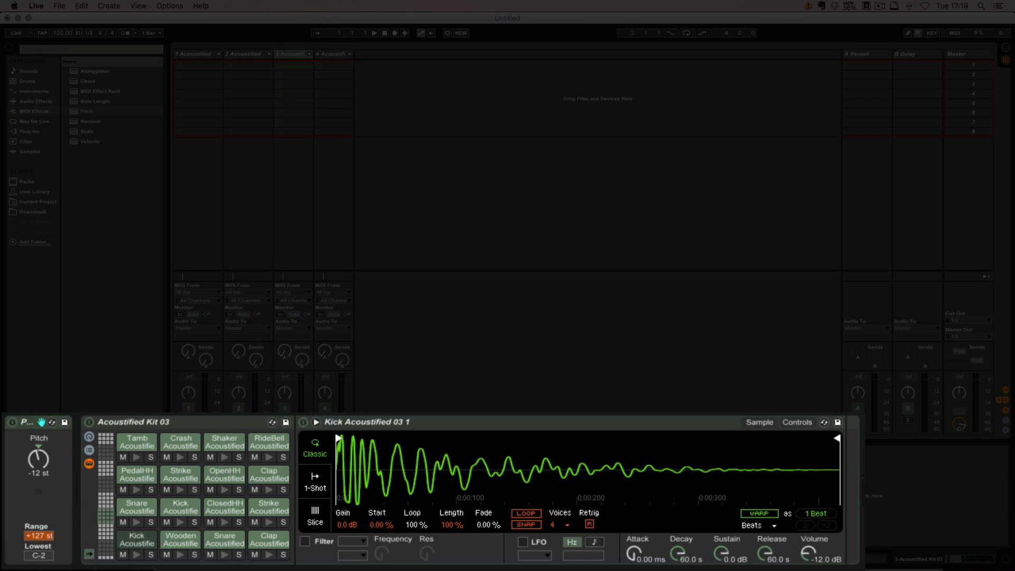
click(37, 474)
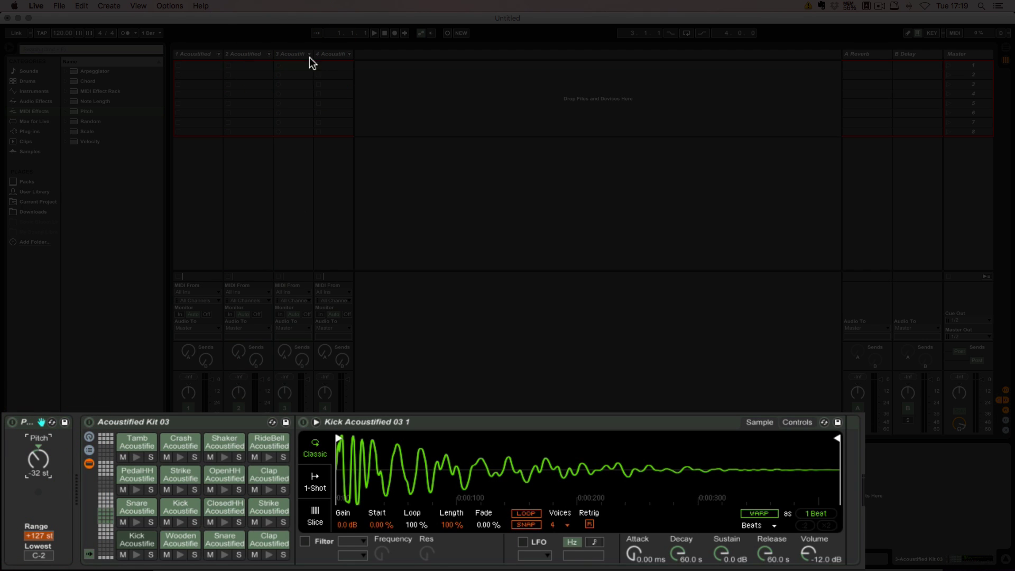
click(329, 54)
click(37, 474)
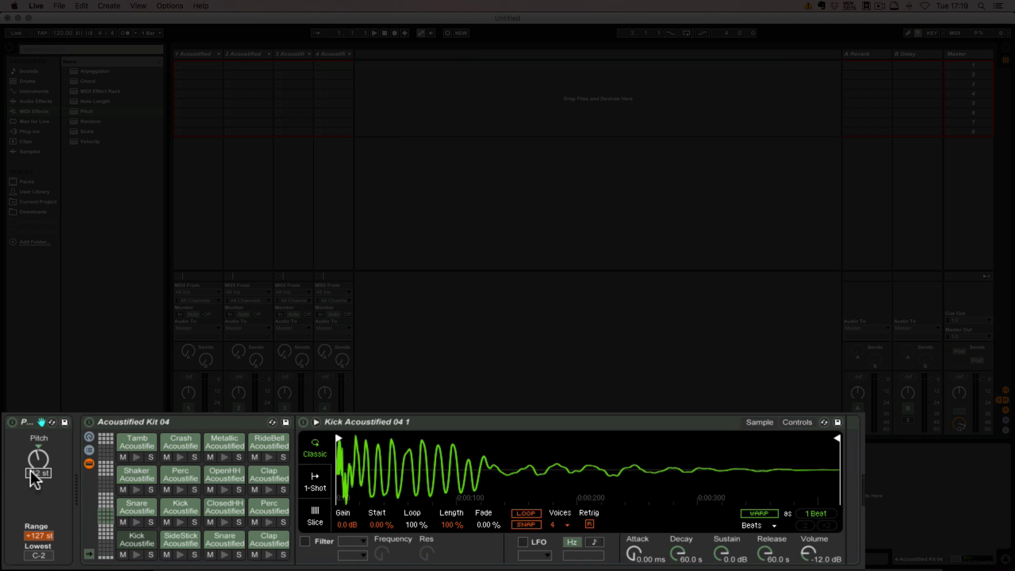
text(-48)
key(Return)
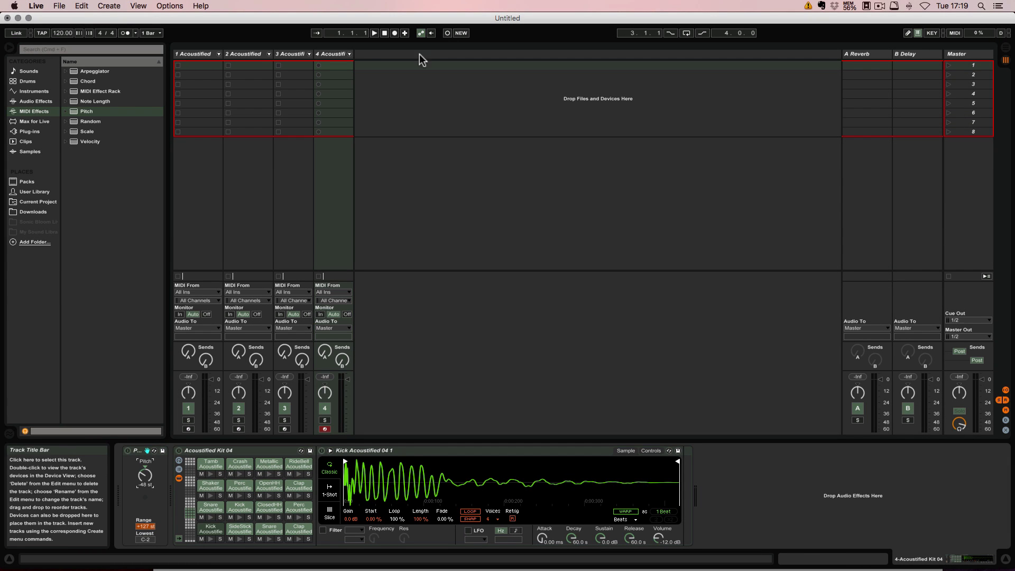
Insert an empty MIDI track and move it to the leftmost position, before the kit tracks
right_click(369, 55)
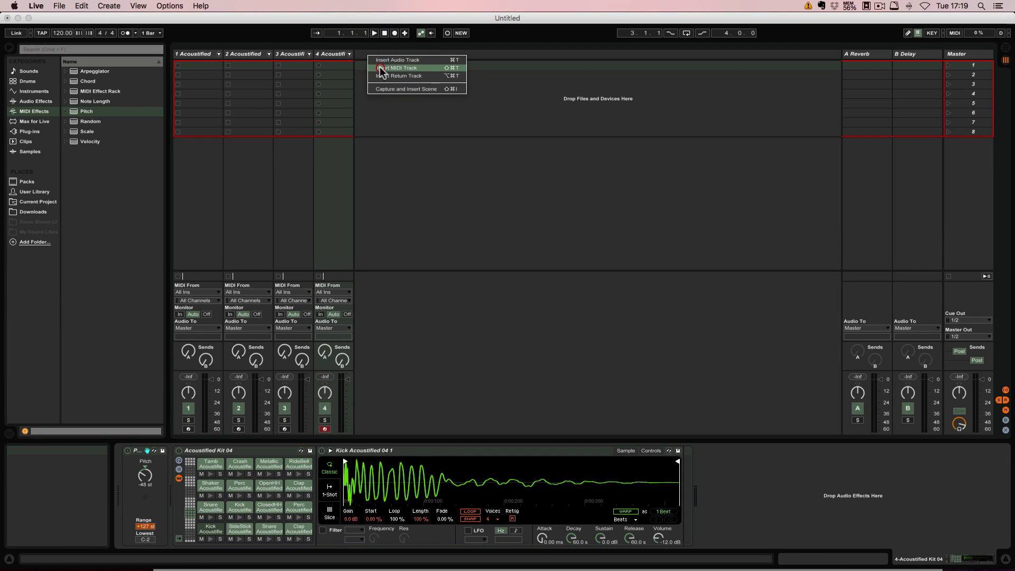
click(381, 68)
drag(368, 55, 180, 56)
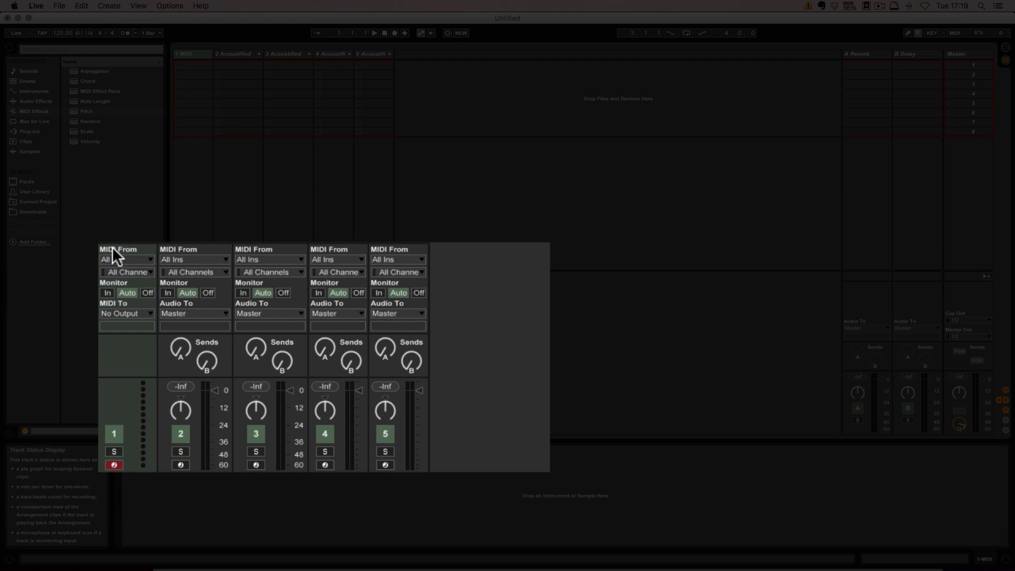
Route track 2's MIDI input from the first track and rename that track DR Input
click(195, 260)
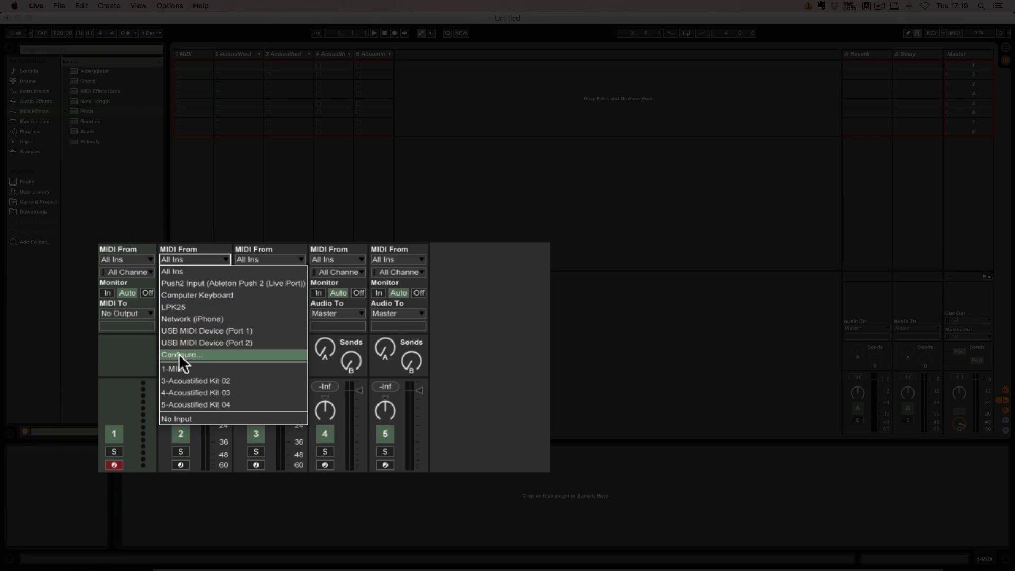
click(197, 369)
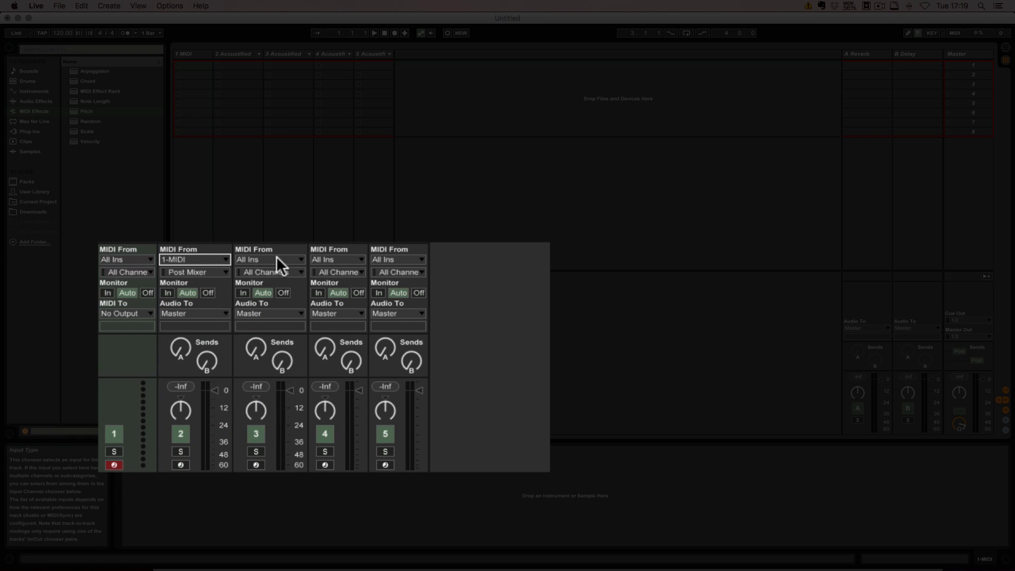
click(180, 59)
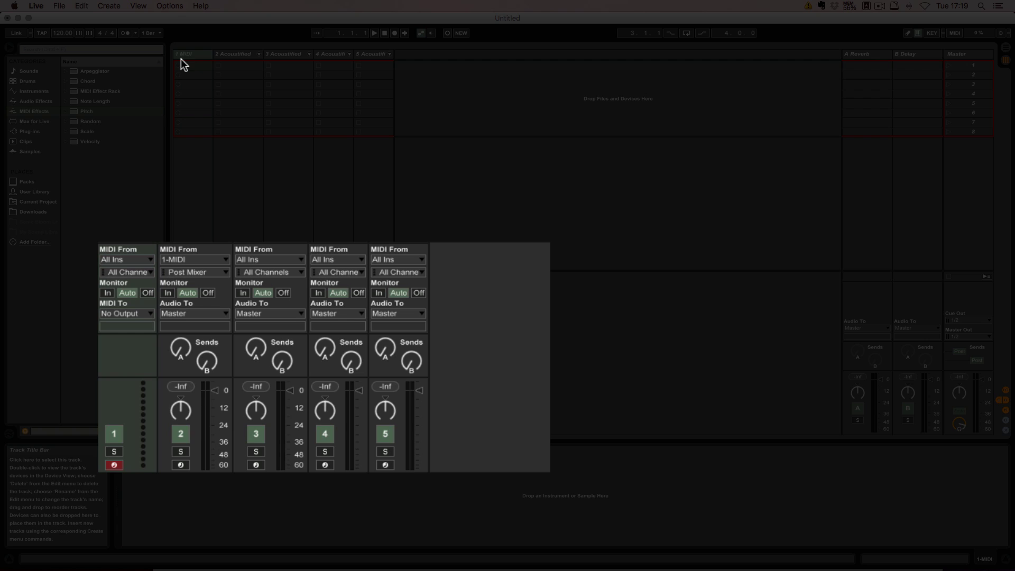
key(super+r)
key(Return)
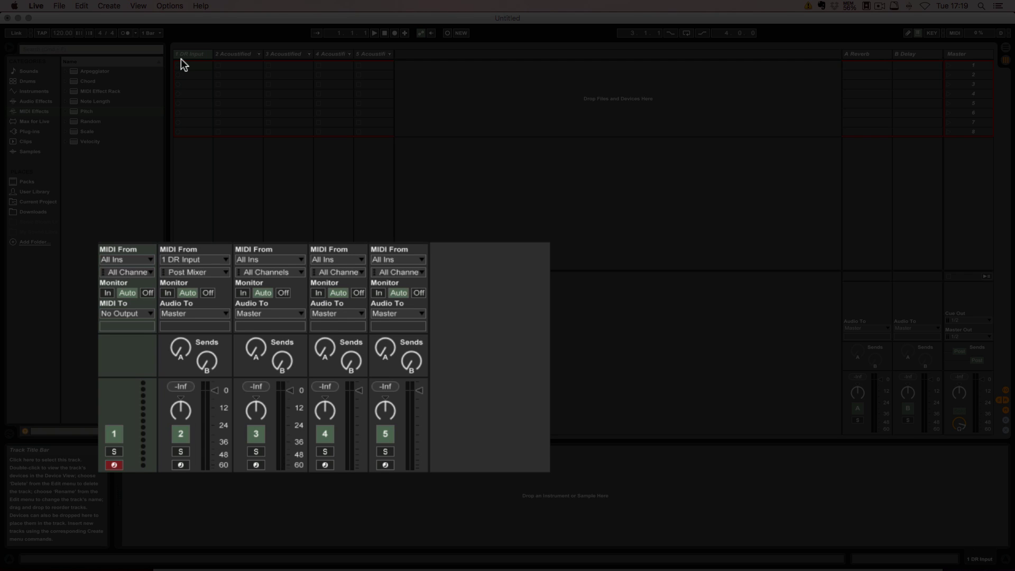
Set MIDI From to 1 DR Input on kit tracks 3, 4 and 5
click(231, 56)
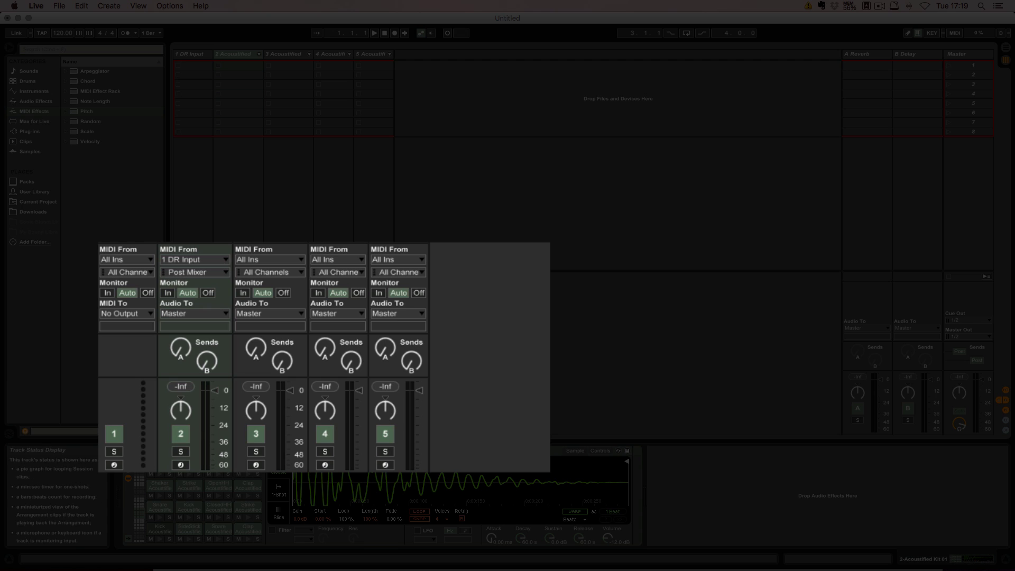
click(268, 258)
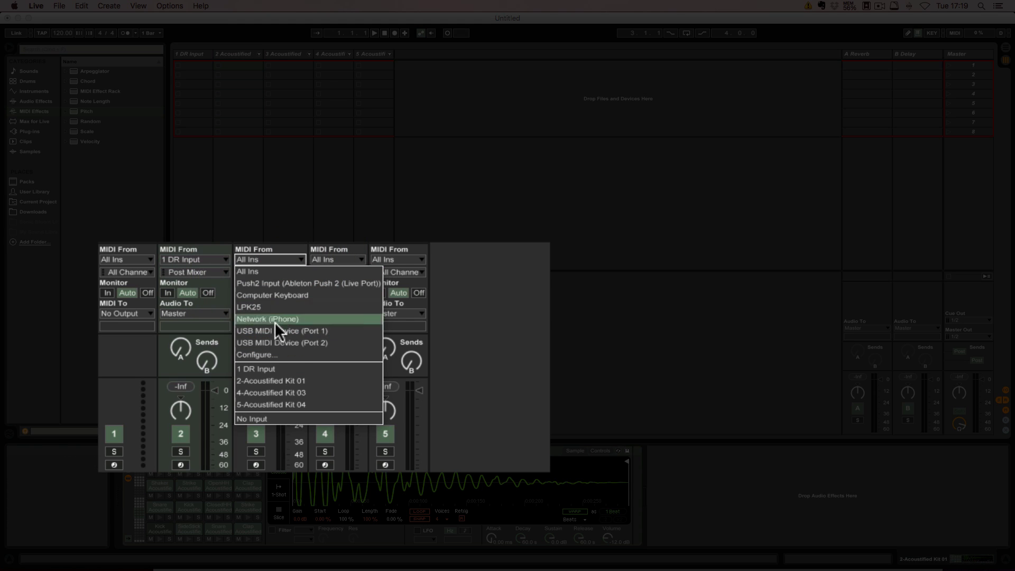
click(261, 368)
click(341, 259)
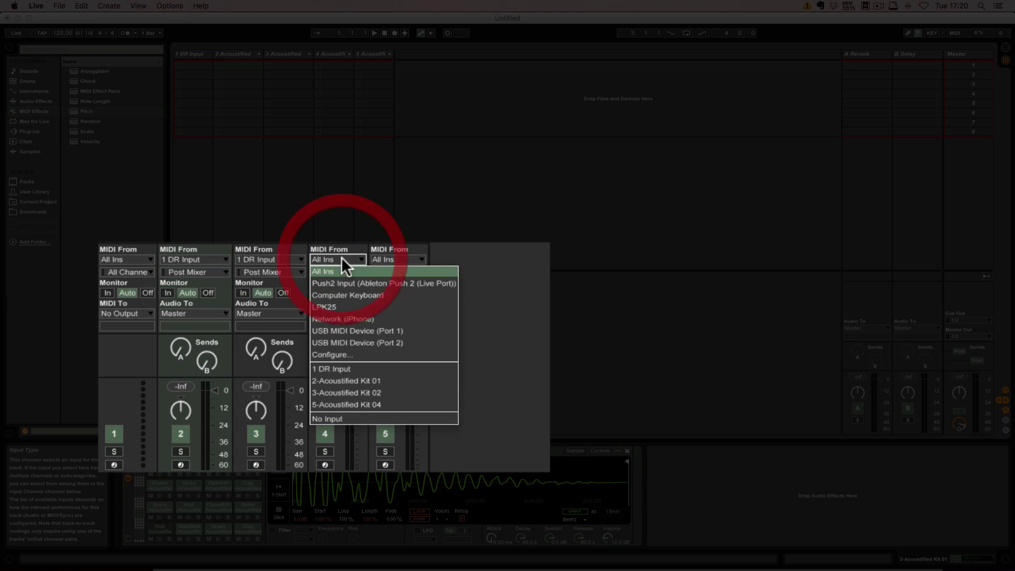
click(329, 369)
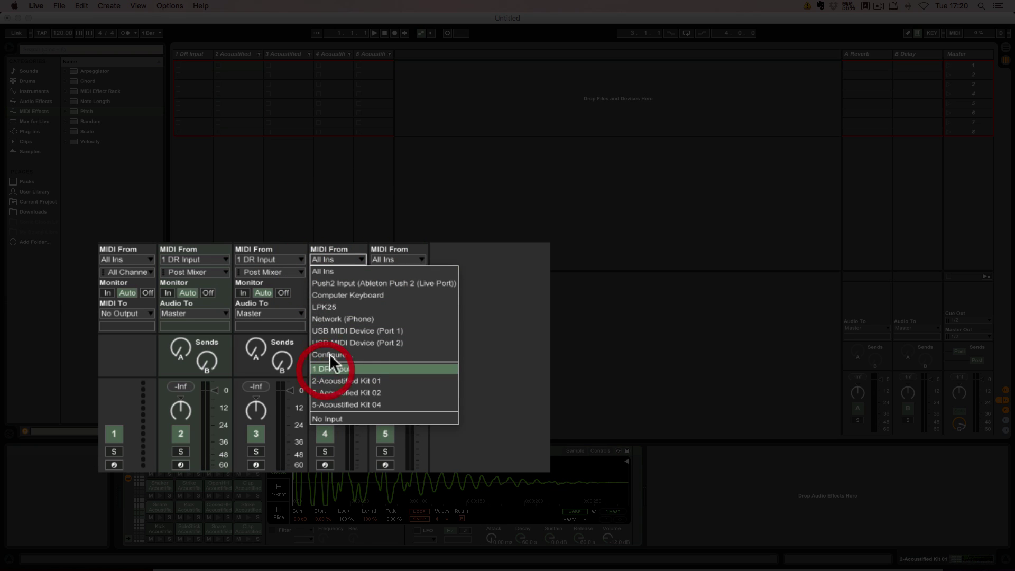
click(386, 260)
click(402, 369)
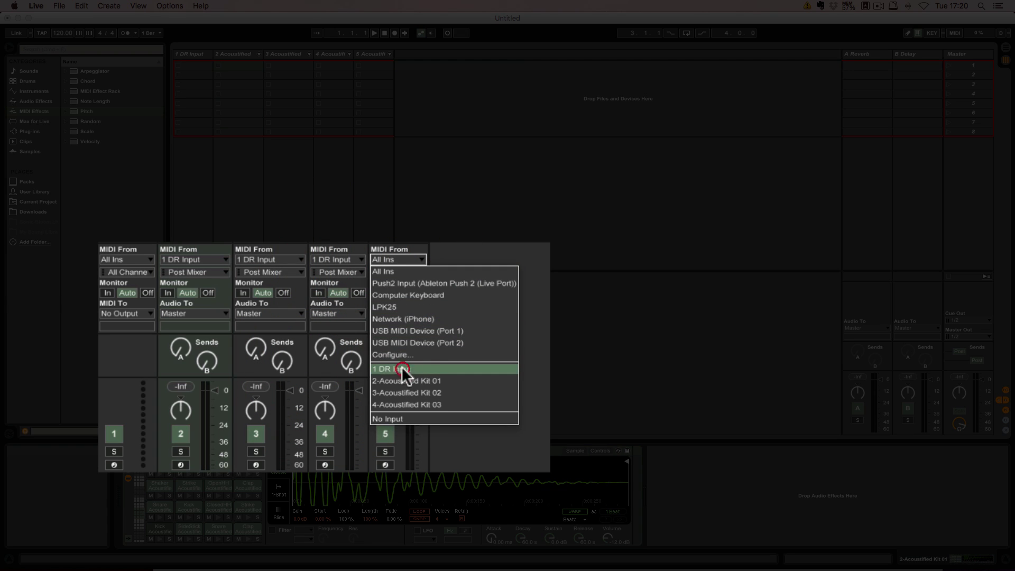
Set monitoring to In on kit tracks 2, 3, 4 and 5
click(167, 293)
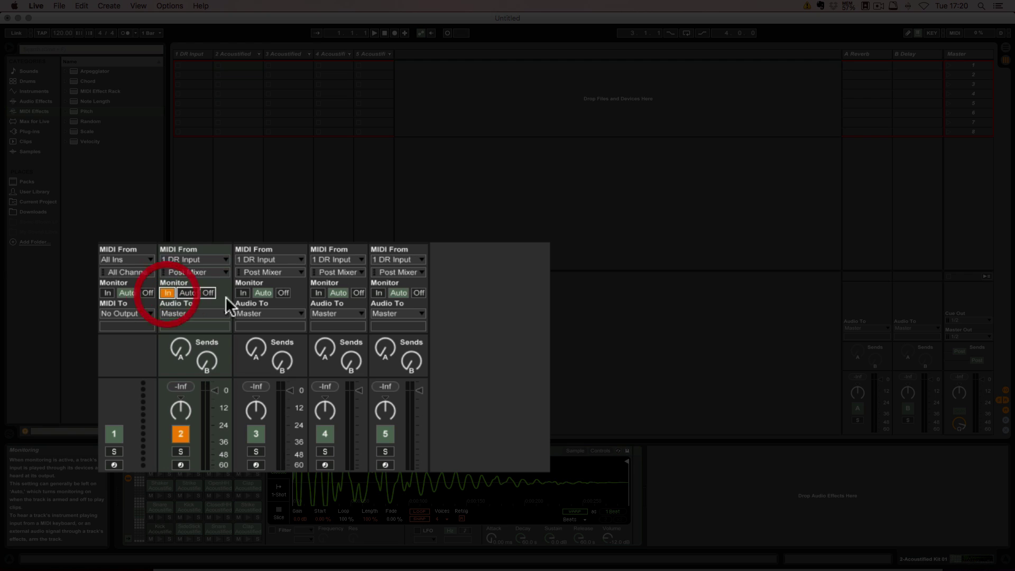
click(241, 292)
click(317, 293)
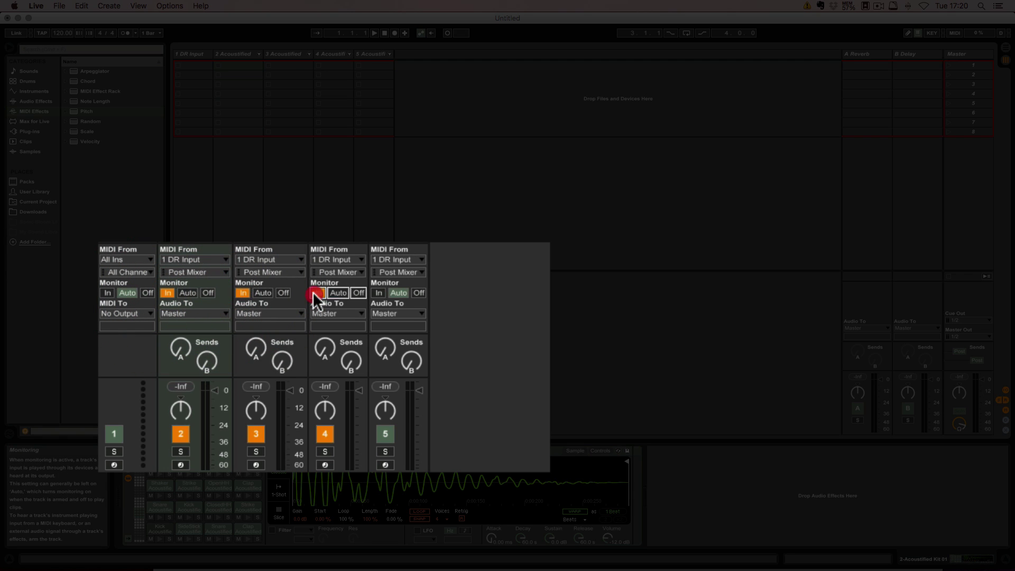
click(378, 293)
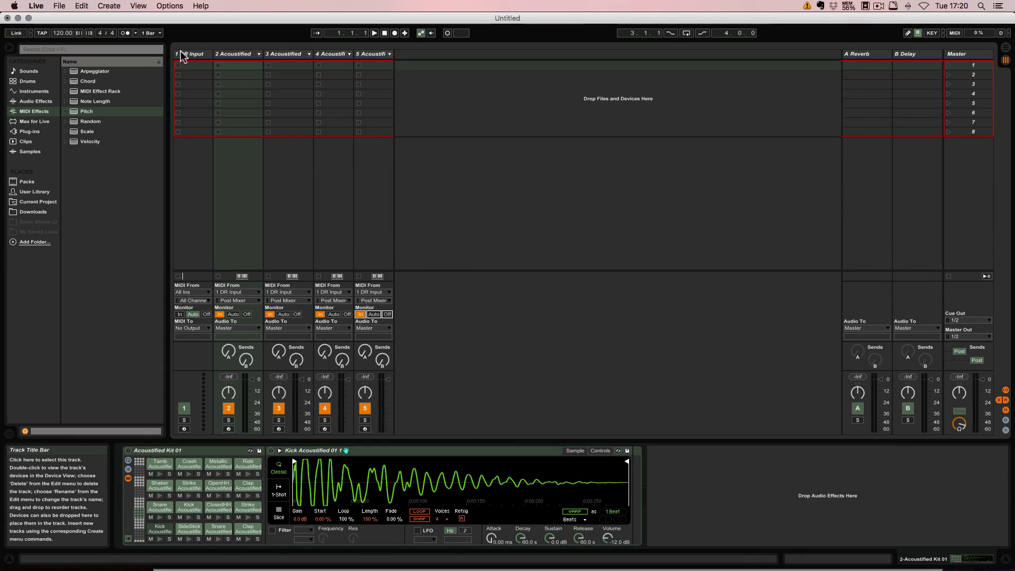
Group the DR Input track and the four kit tracks together with Cmd+G
click(180, 53)
shift+click(374, 52)
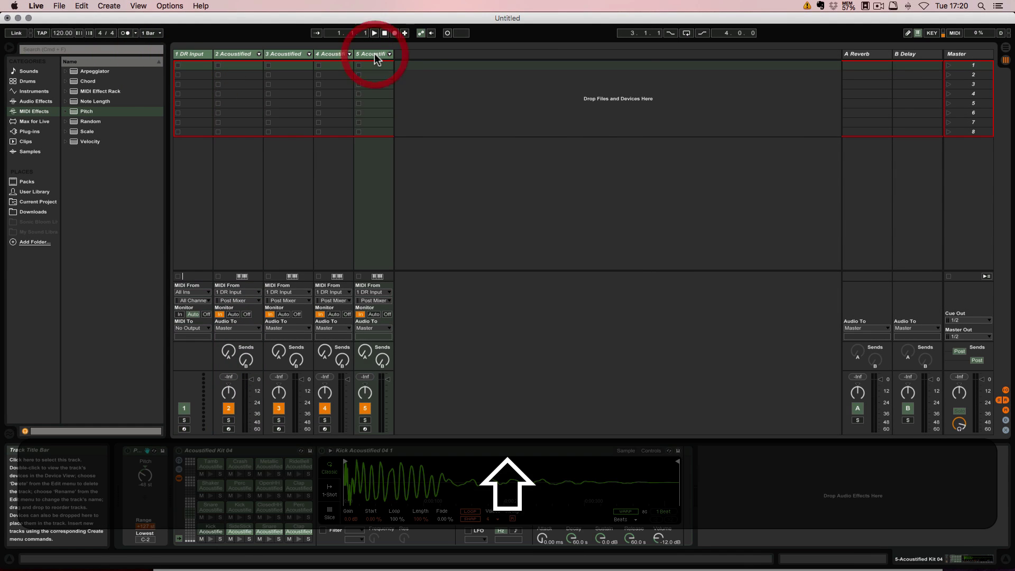
key(super+g)
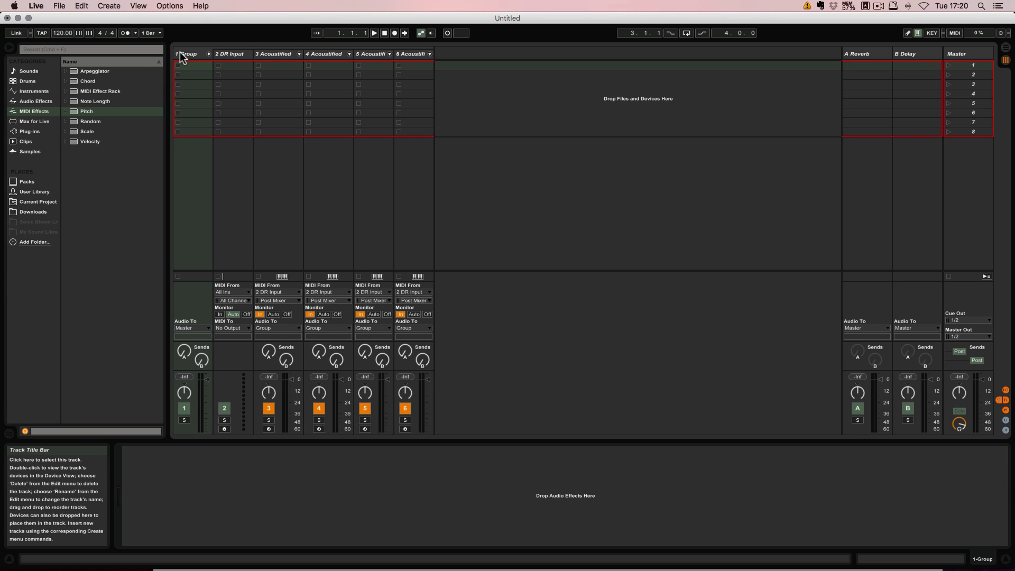
Name the group '4 Drum Racks' and arm the DR Input track for recording
click(180, 53)
key(super+r)
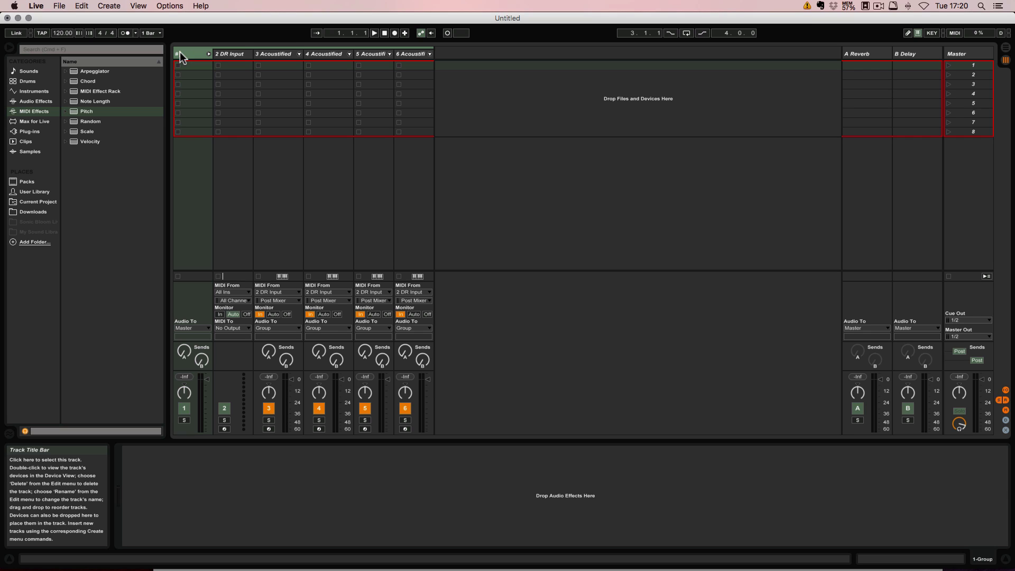
key(shift)
text(Drum)
text( Rack)
text(s)
key(Return)
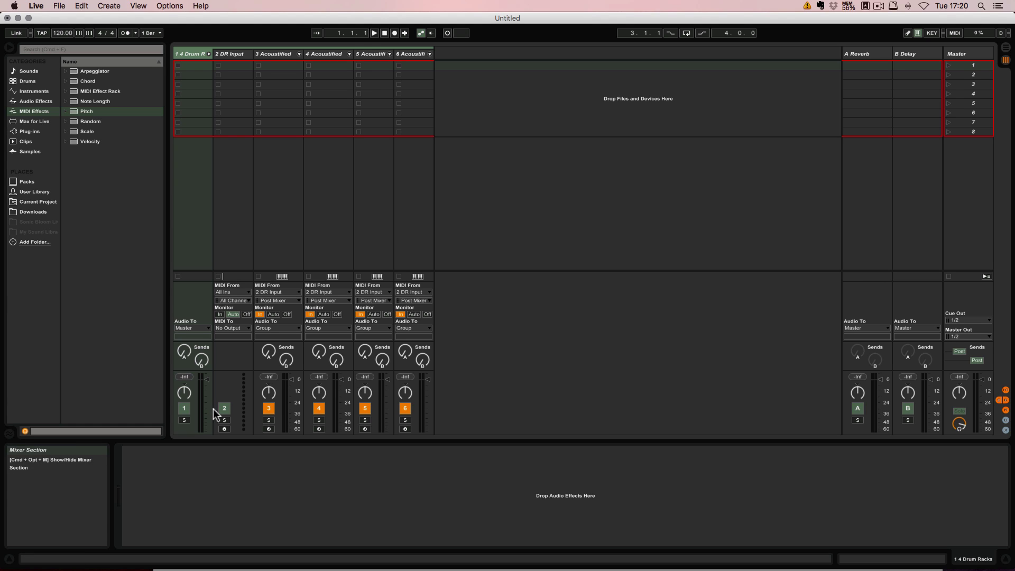
click(224, 429)
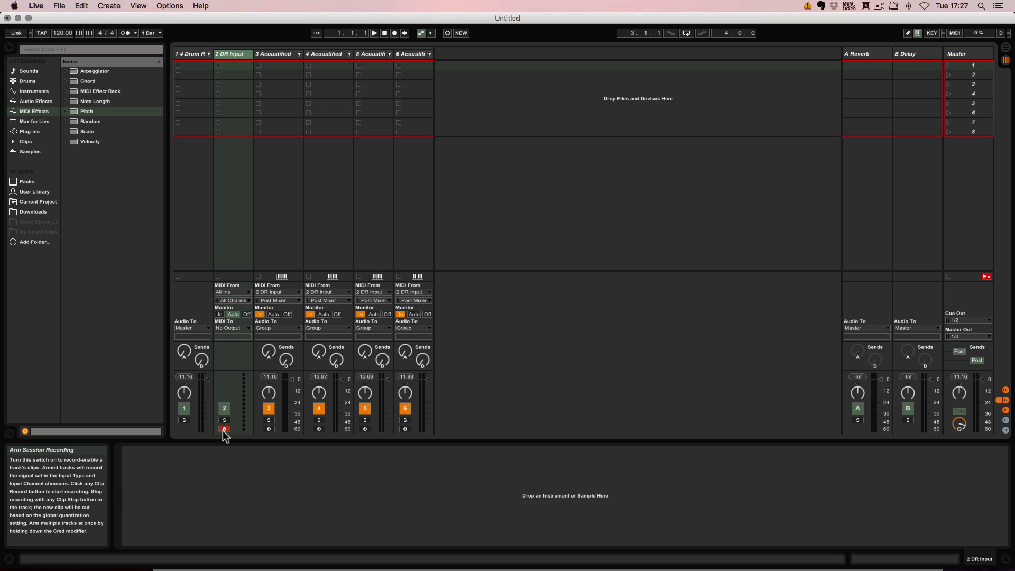
Select the 3 Acoustified track to show its drum rack
click(279, 55)
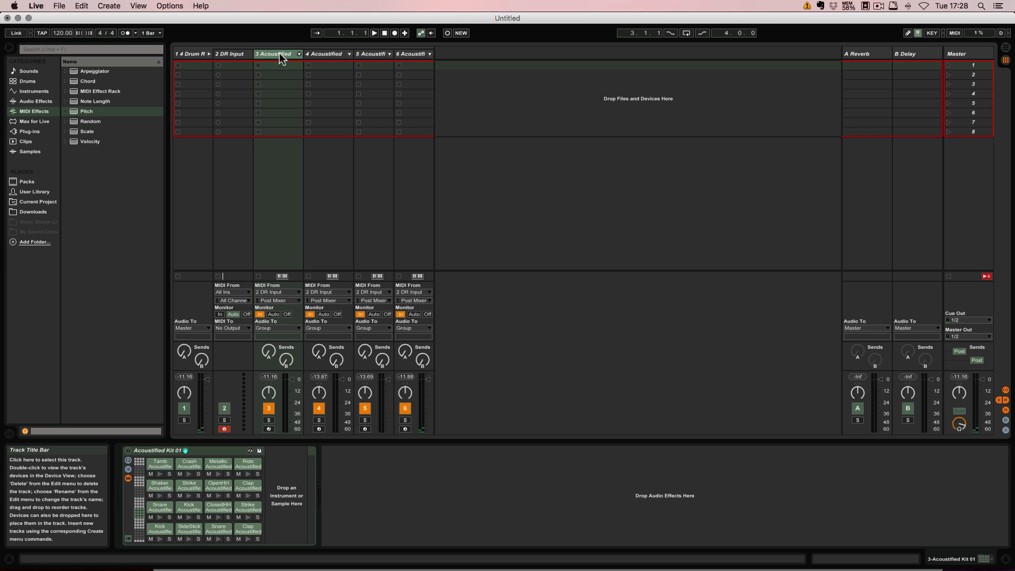
Drag the 4 Drum Racks group track into the User Library
click(182, 53)
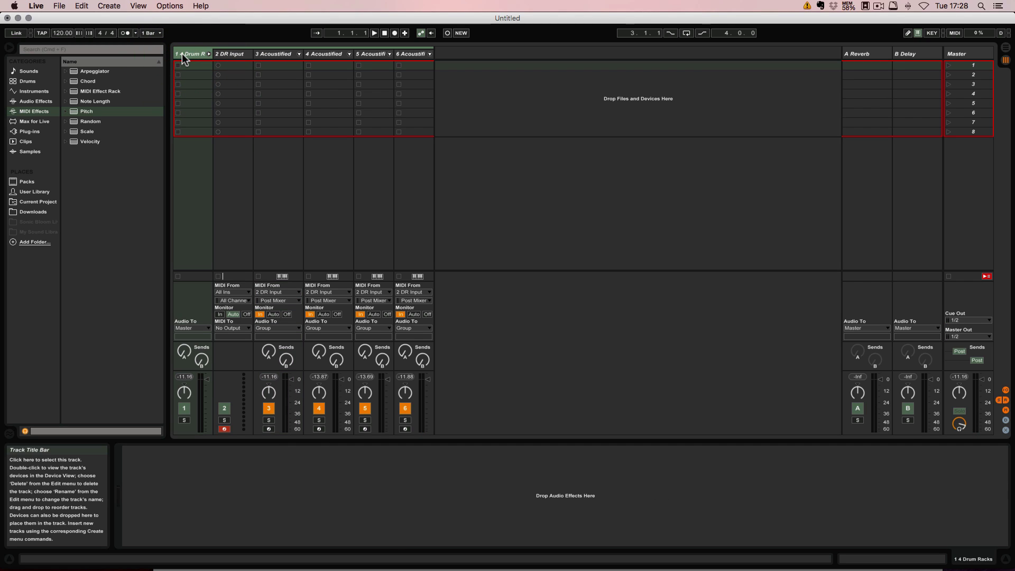
right_click(185, 55)
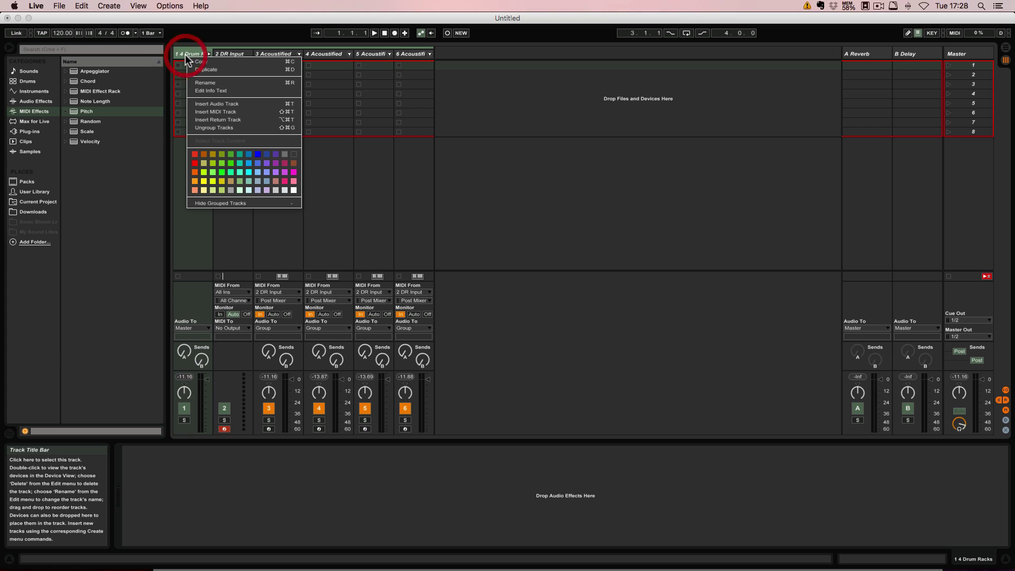
click(184, 53)
drag(183, 51, 23, 191)
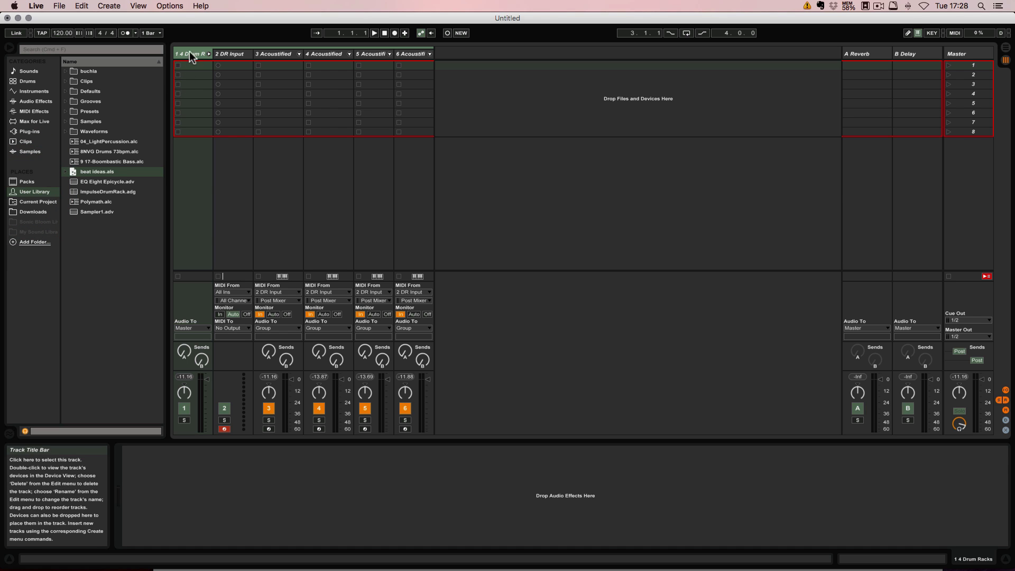
drag(190, 52, 87, 252)
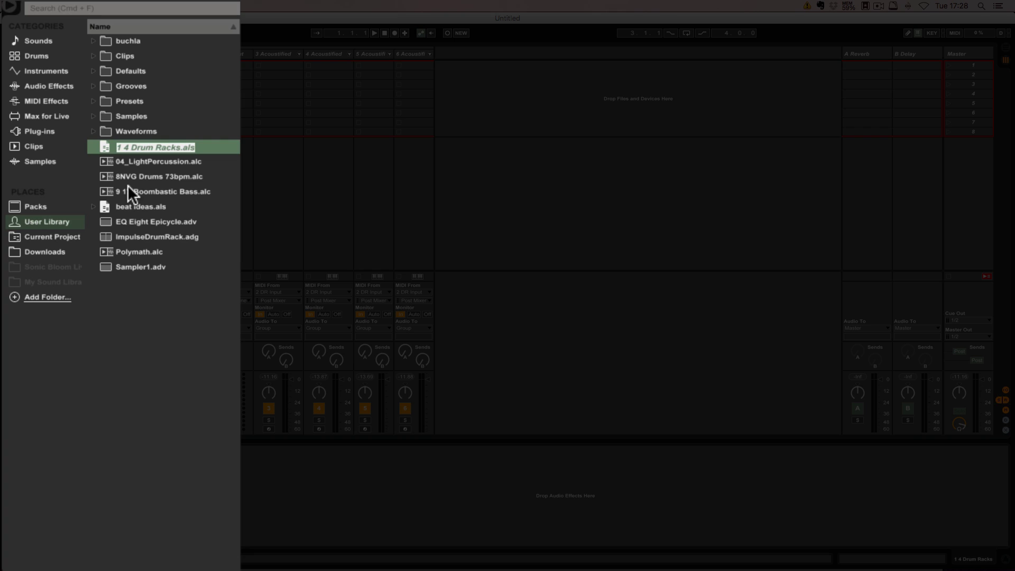
Remove the leading 1 from the saved file's name, renaming it to 4 Drum Racks.als
click(124, 142)
key(Right)
key(Left)
key(BackSpace)
key(BackSpace)
key(Return)
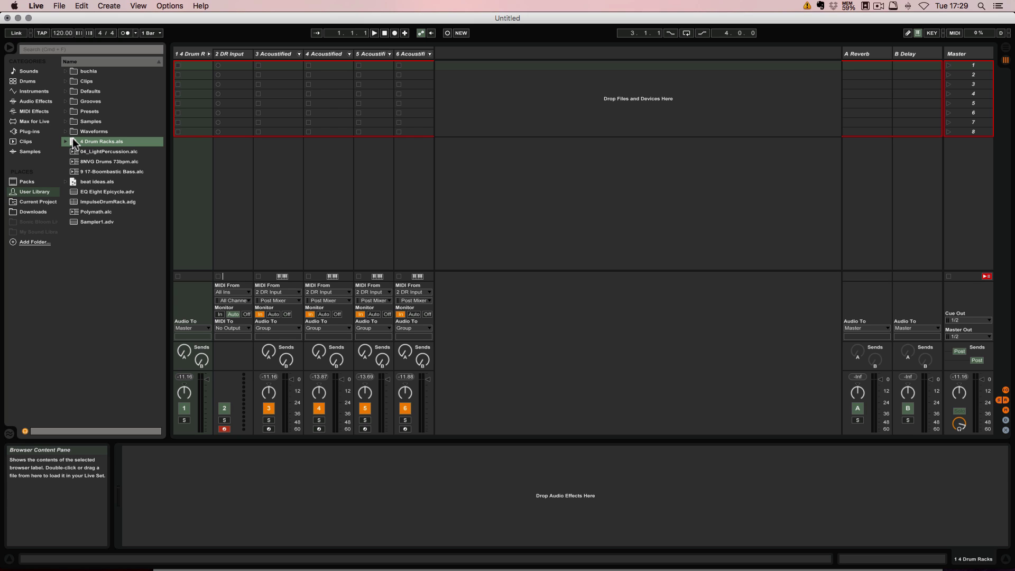
Start a new set without saving and load 4 Drum Racks.als from the User Library
key(super+n)
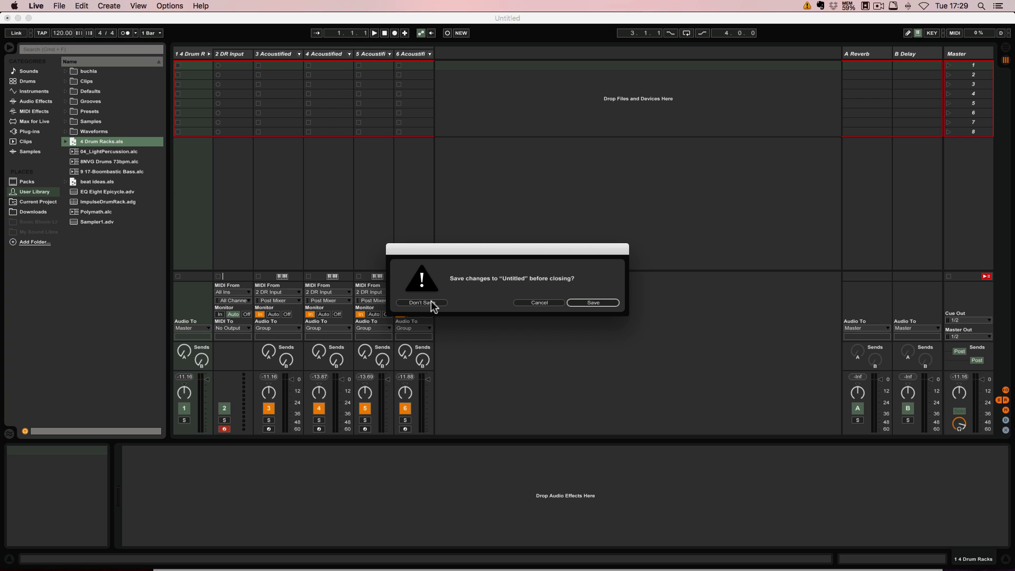
click(431, 303)
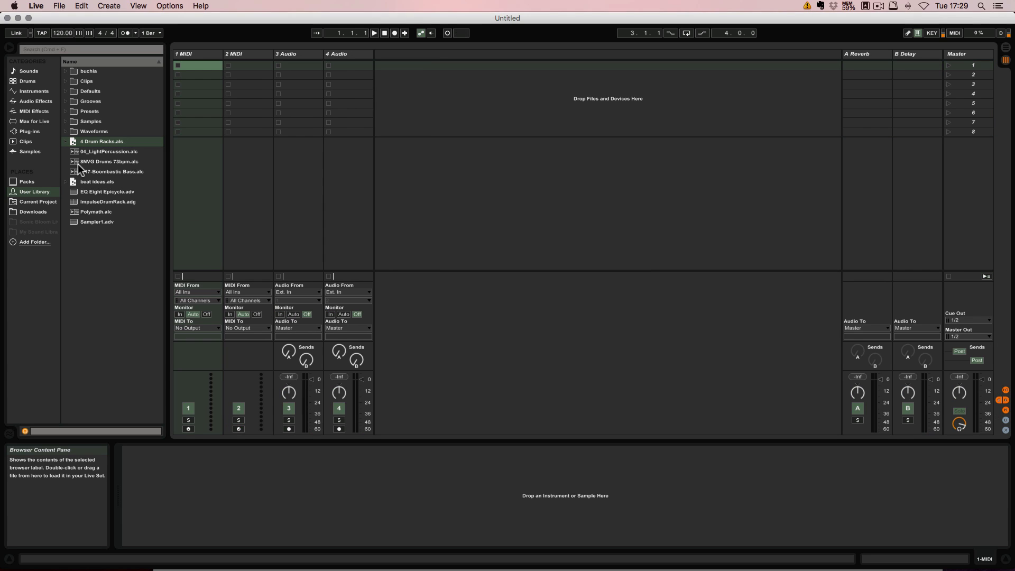
drag(88, 142, 407, 56)
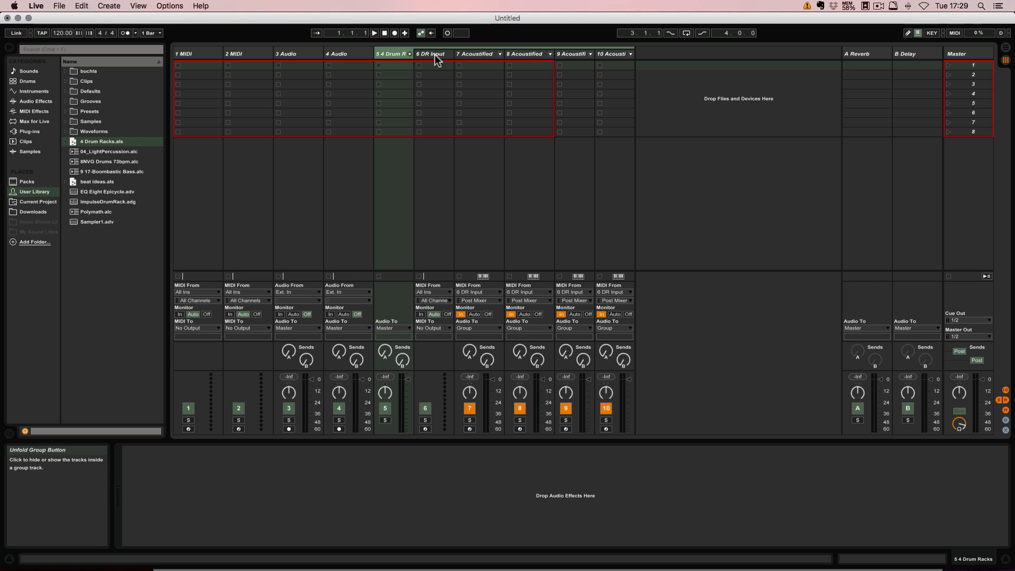
Inspect the loaded kit tracks' drum racks and Pitch settings, including Acoustified Kit 03
click(476, 53)
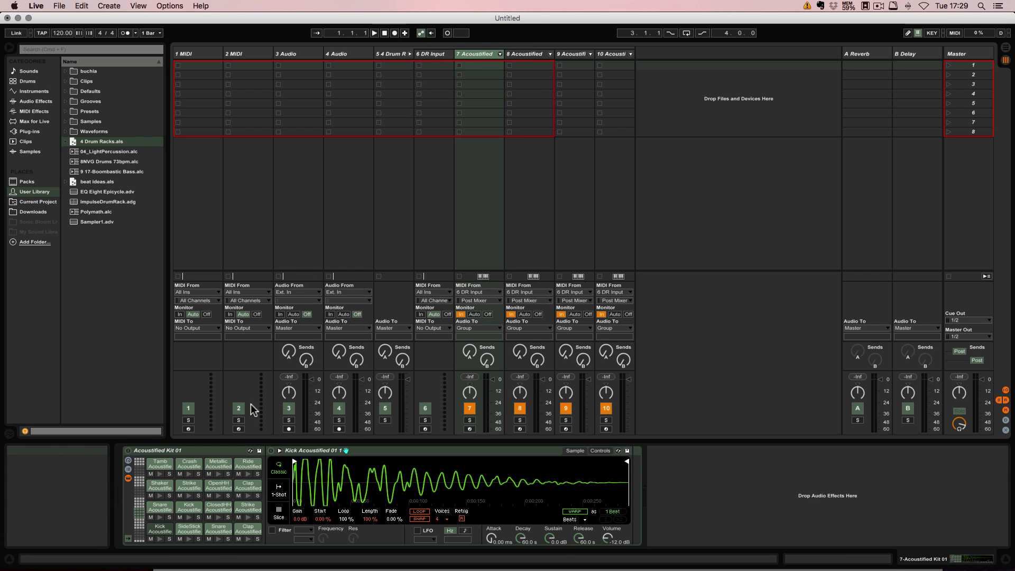
click(533, 53)
click(567, 55)
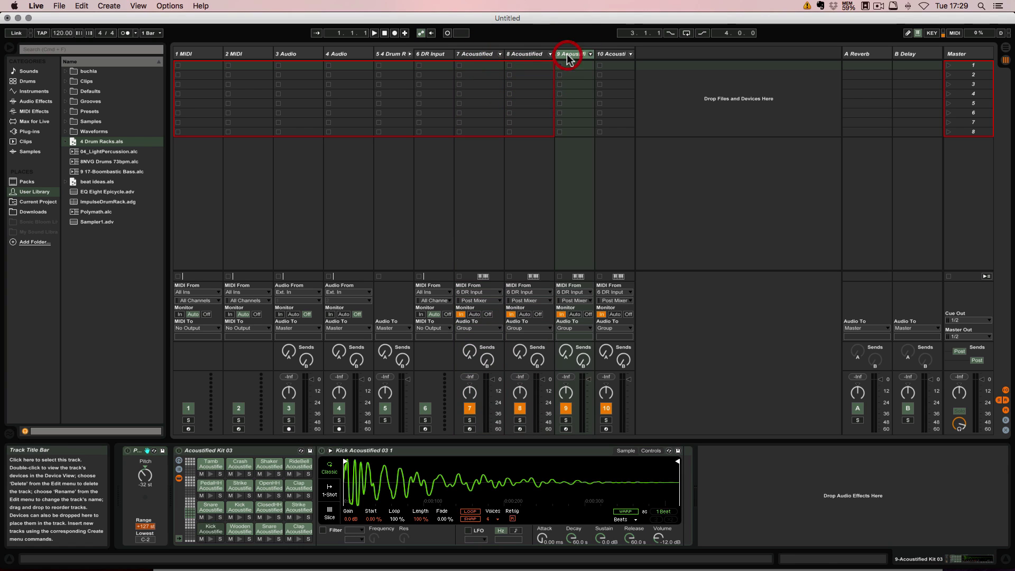